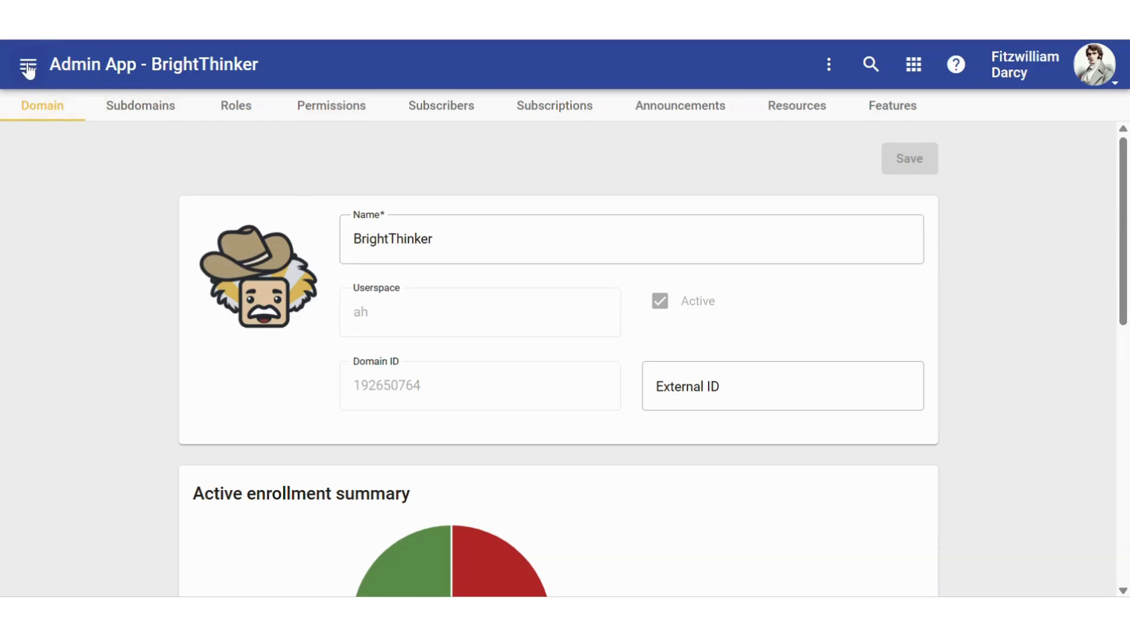
Find the 5th Grade English Language Arts course by filtering the courses for "5th" and open its enrollments.
click(28, 67)
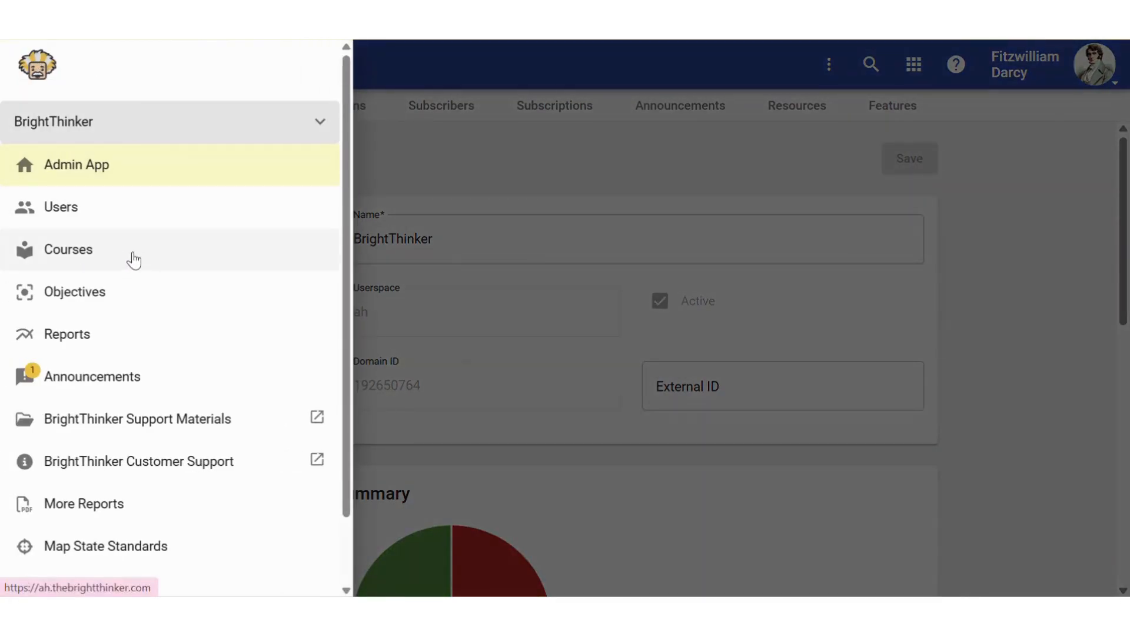
click(88, 257)
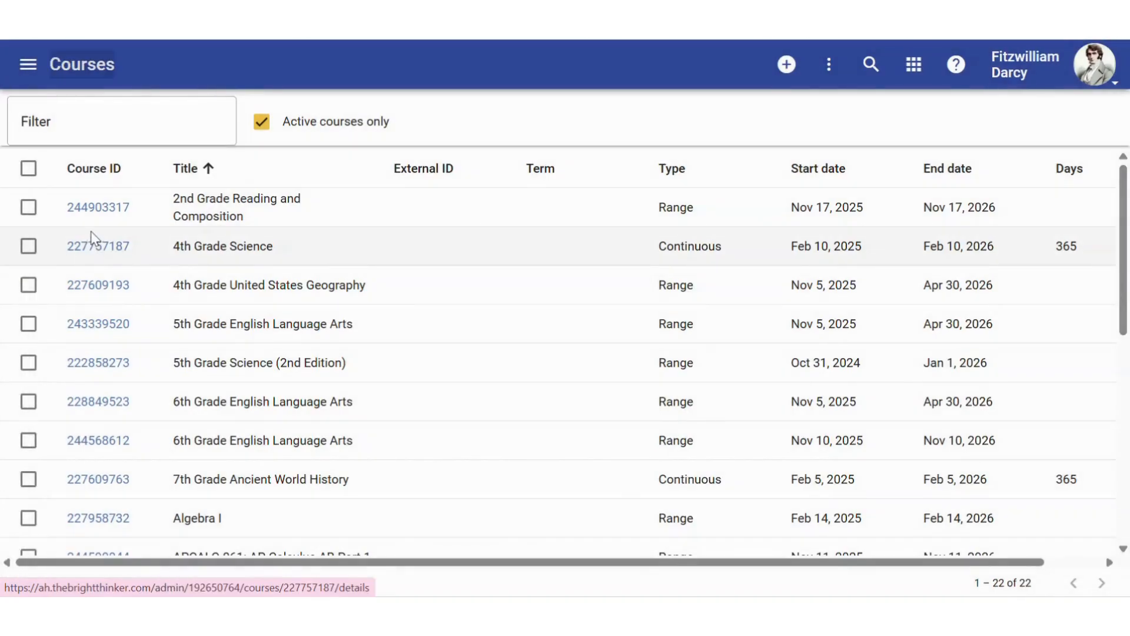
click(74, 123)
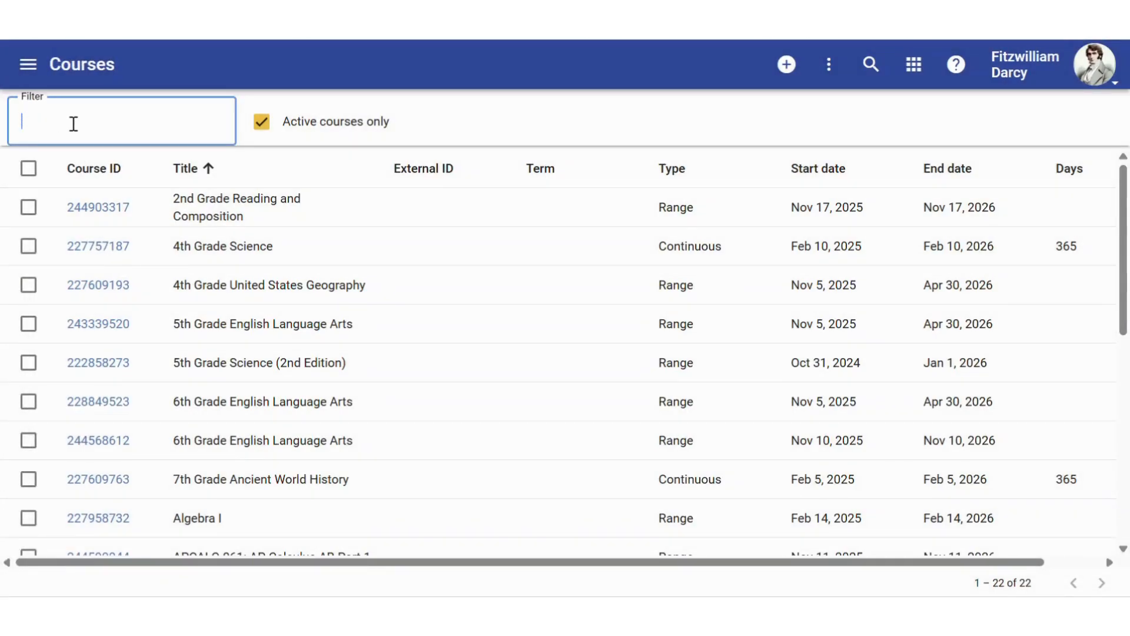
text(5th)
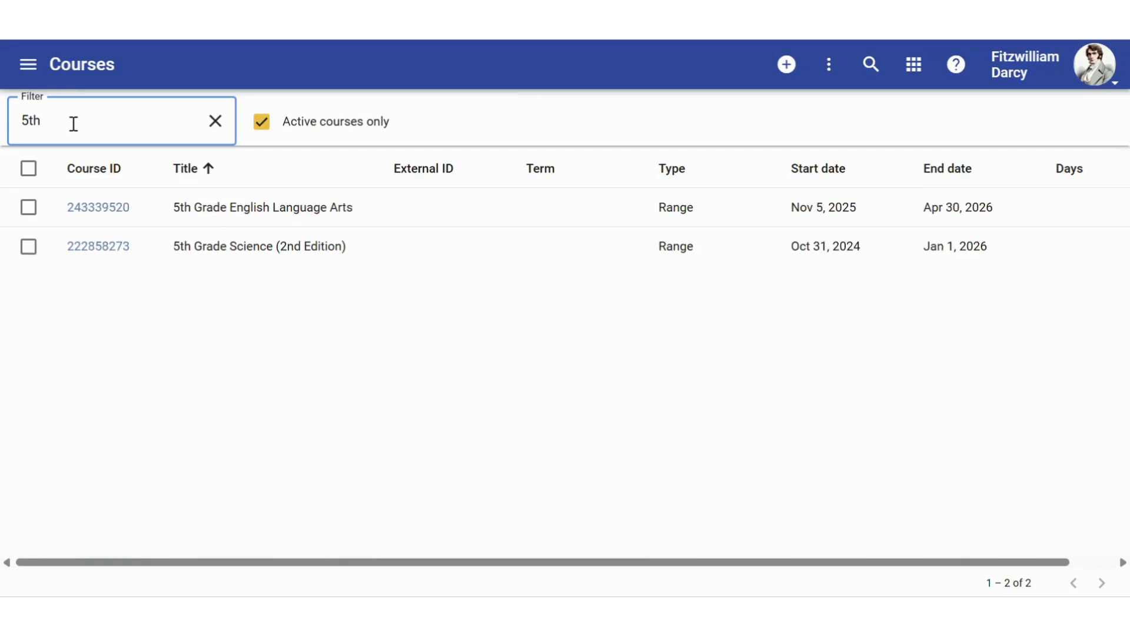
click(95, 211)
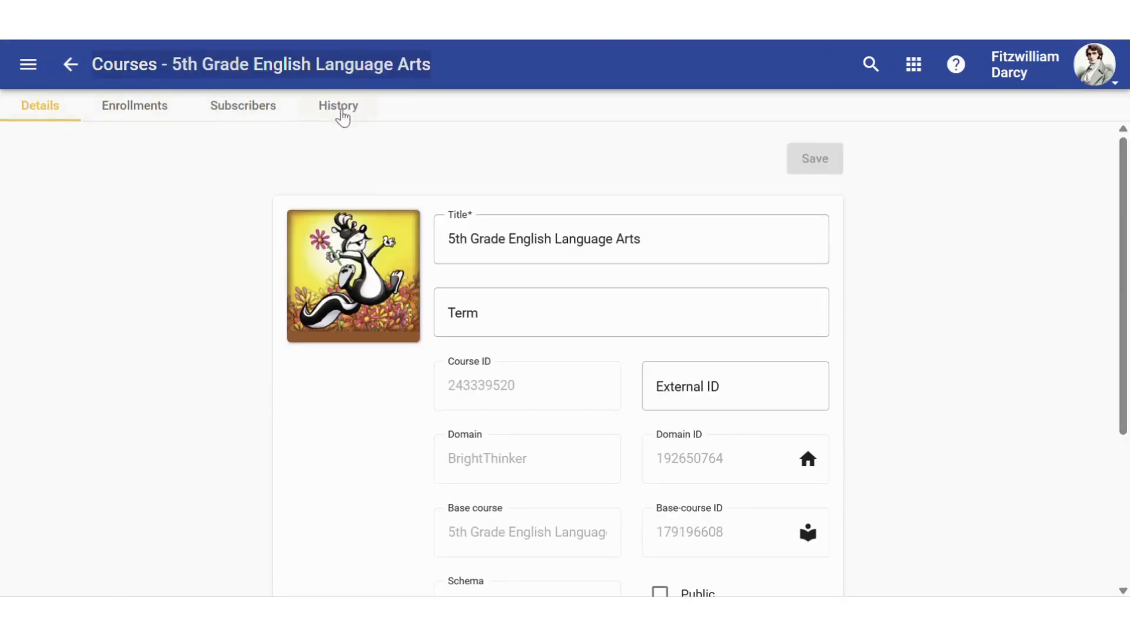
click(136, 108)
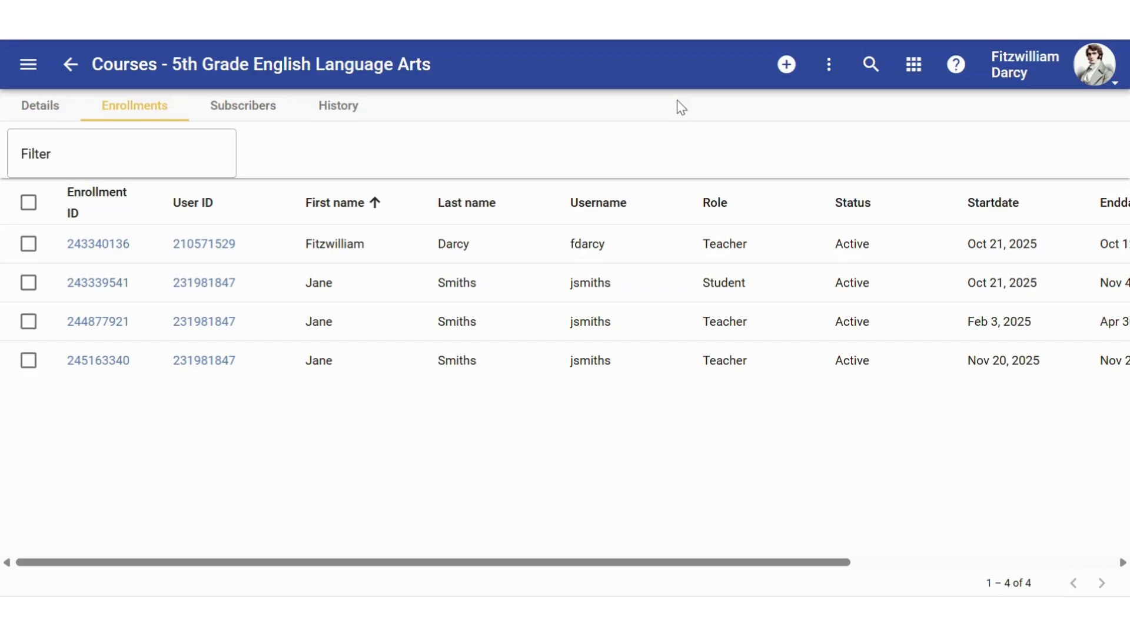
Start a new enrollment in the course and select the student as its user by searching for their first name.
click(787, 64)
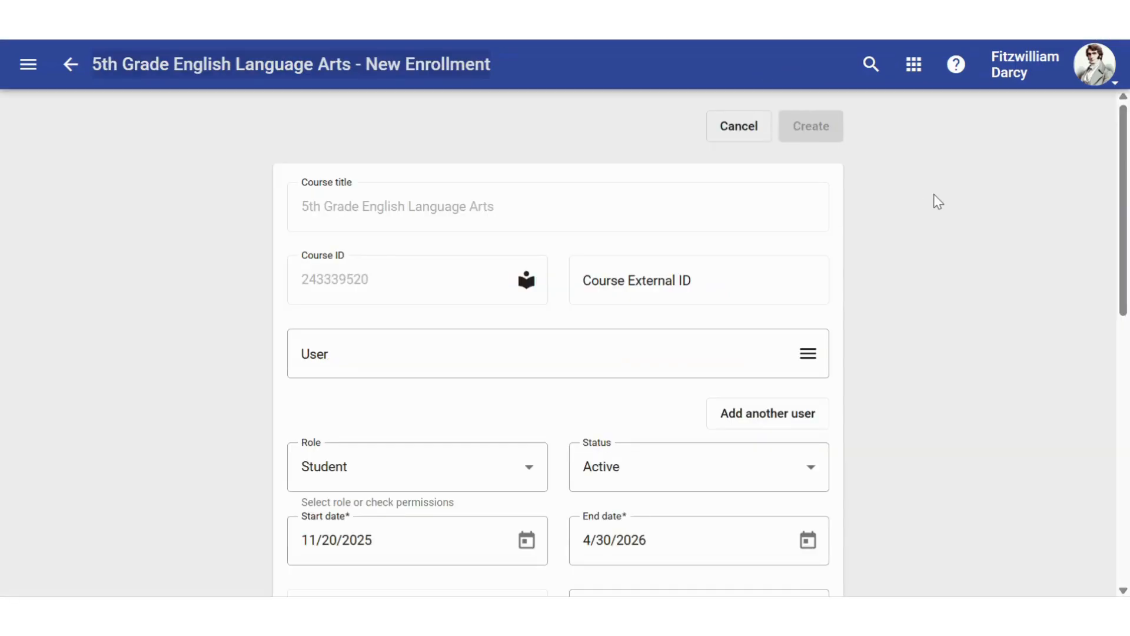
scroll(936, 200, down, 1)
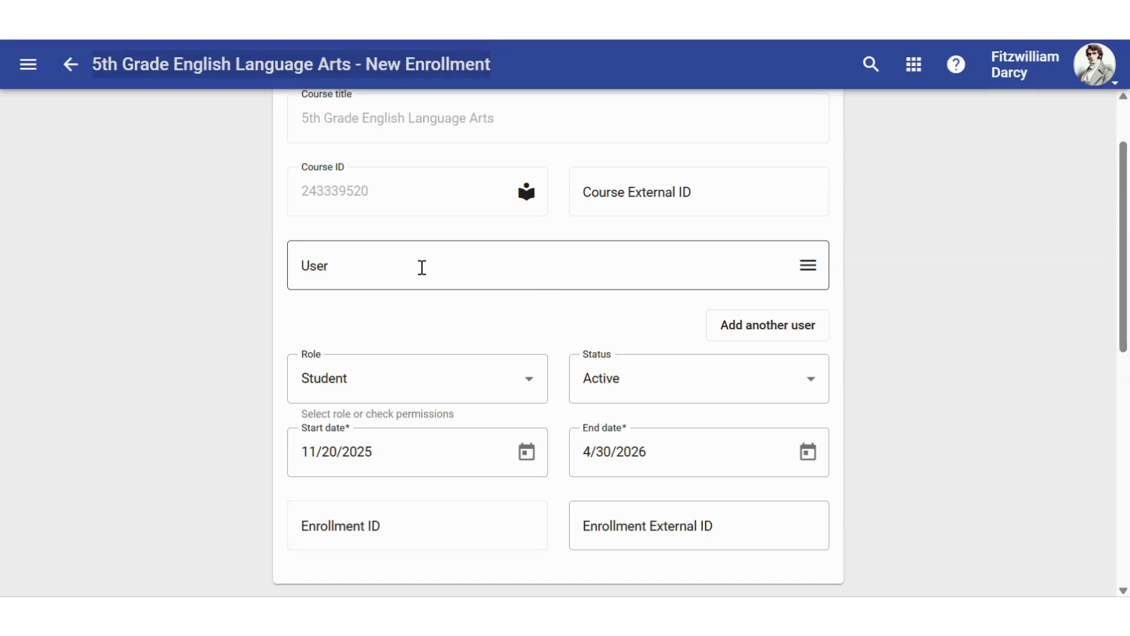
click(814, 270)
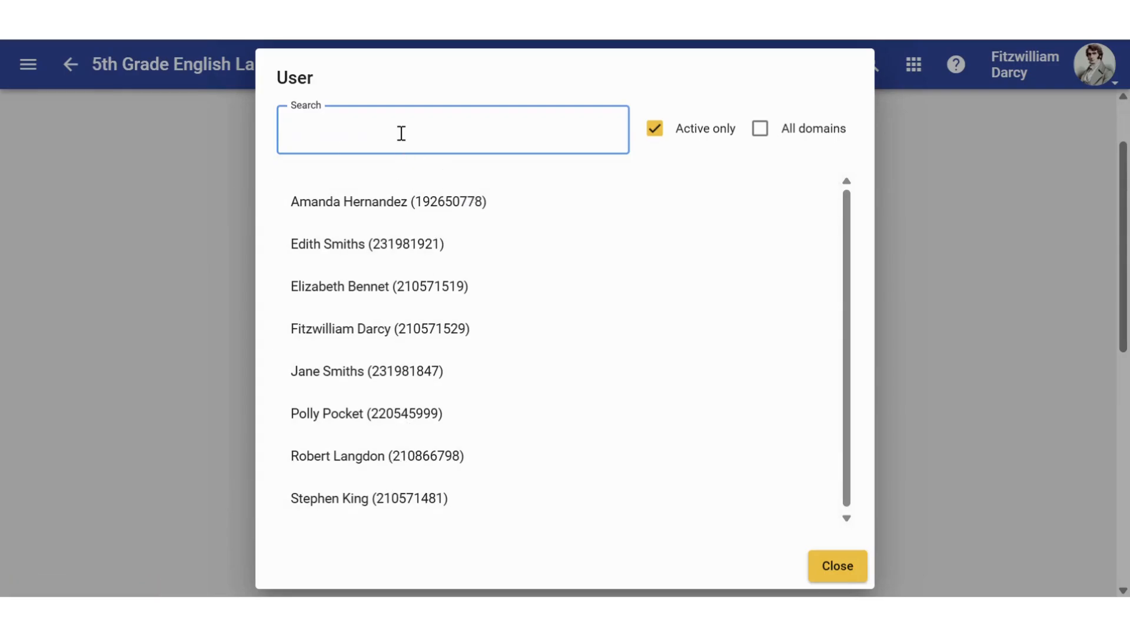
text(jane)
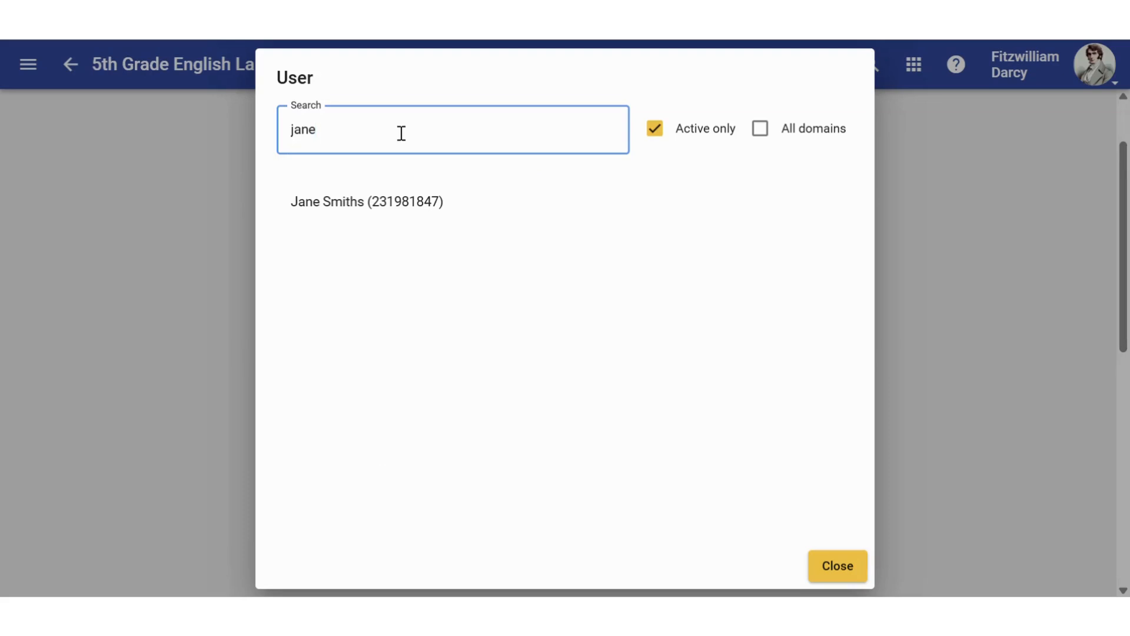
click(343, 215)
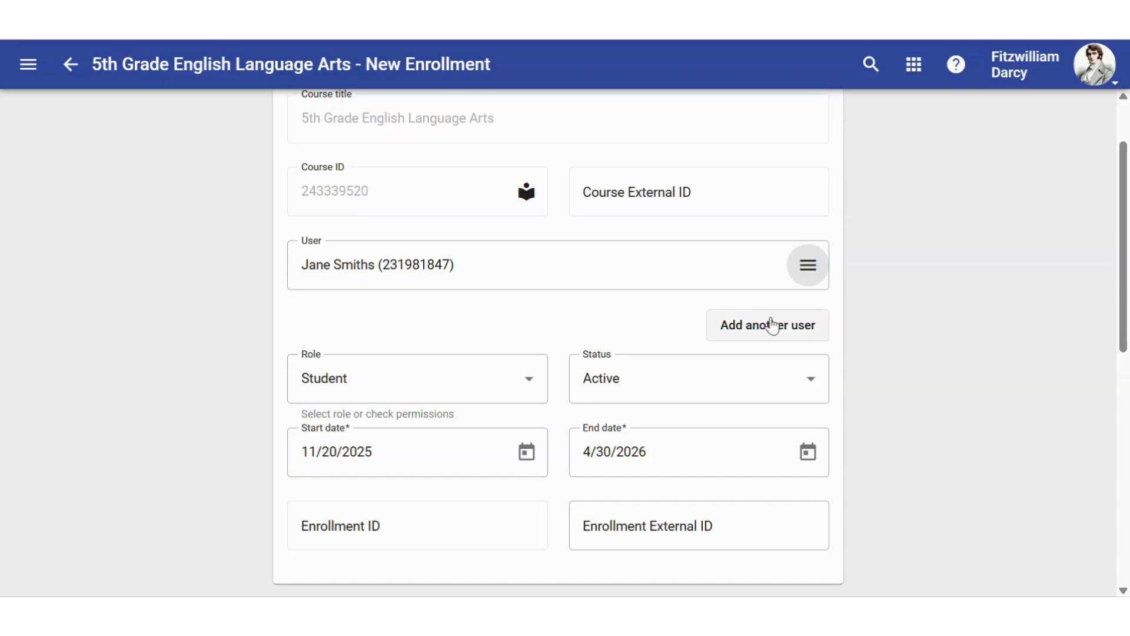
Add two more blank user fields to the new enrollment.
click(791, 338)
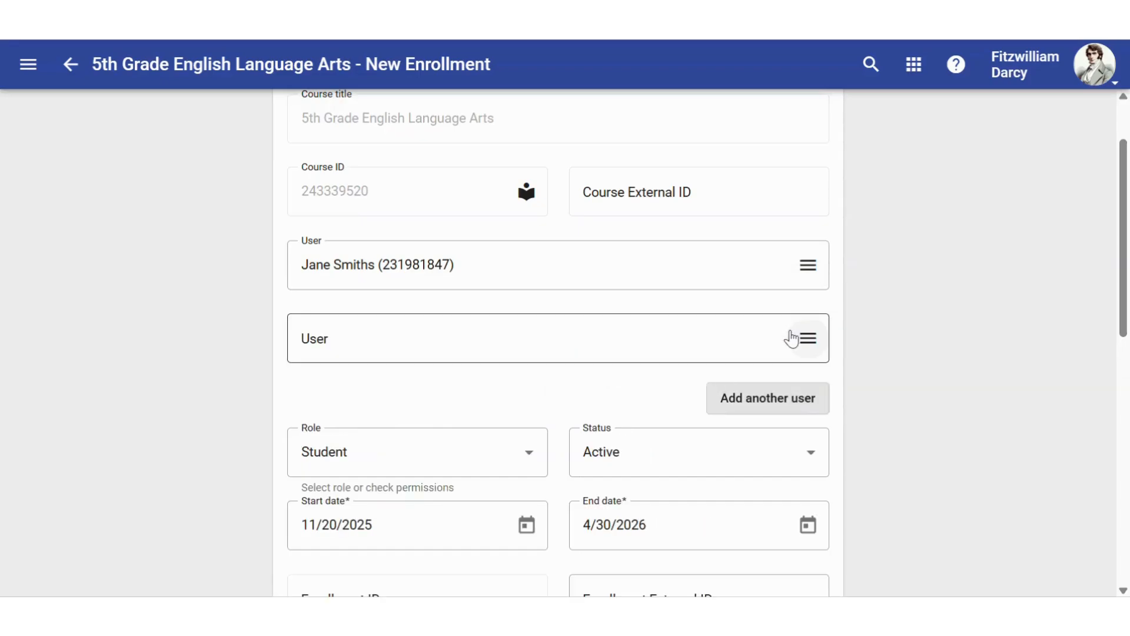
click(770, 396)
scroll(780, 395, down, 2)
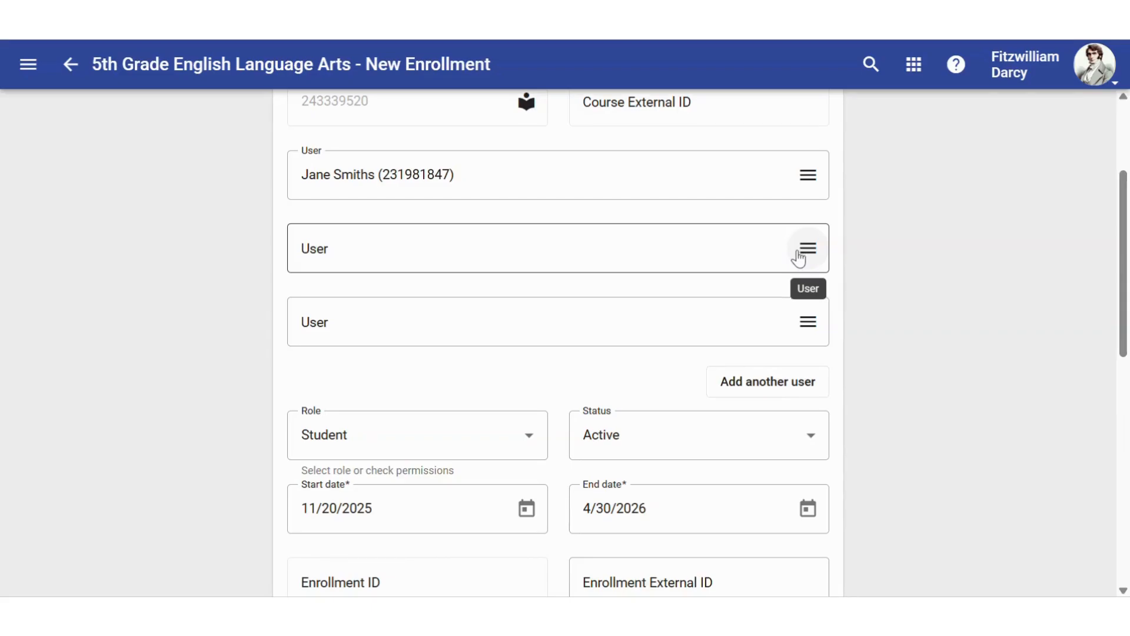
Switch the enrollment role to Teacher and back to Student, and review the permissions for the Student role.
scroll(799, 258, down, 3)
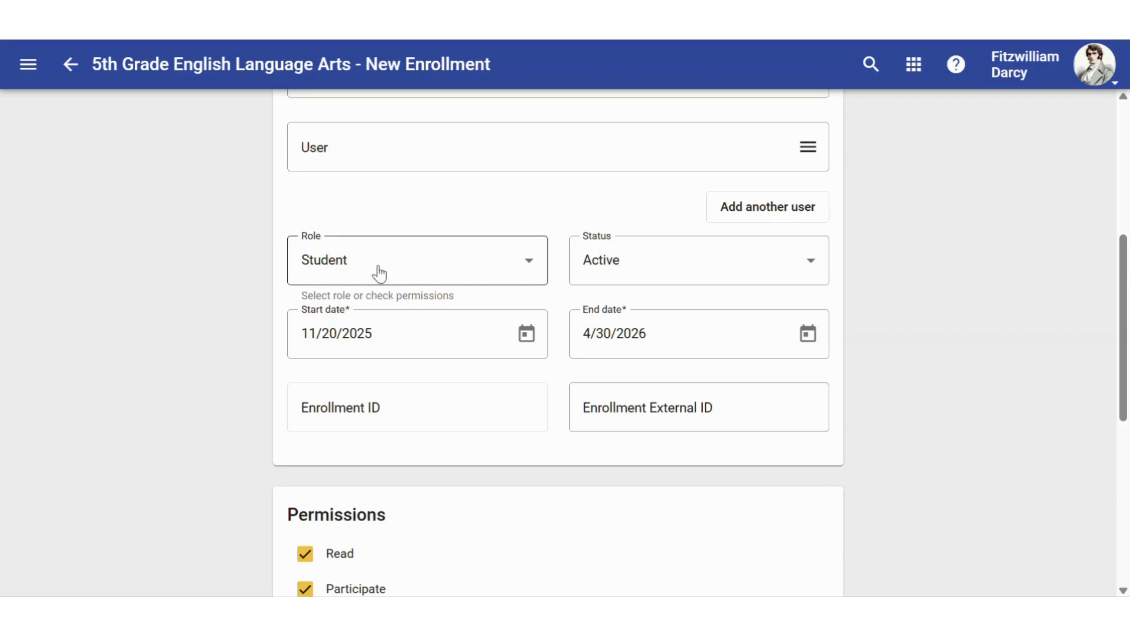
click(530, 265)
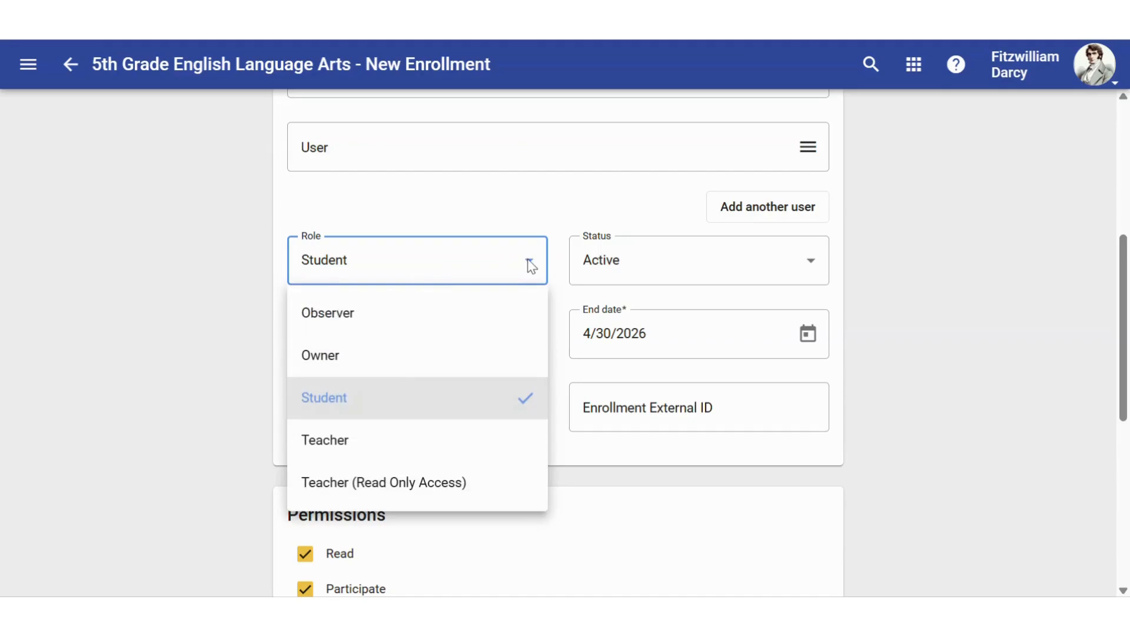
click(374, 441)
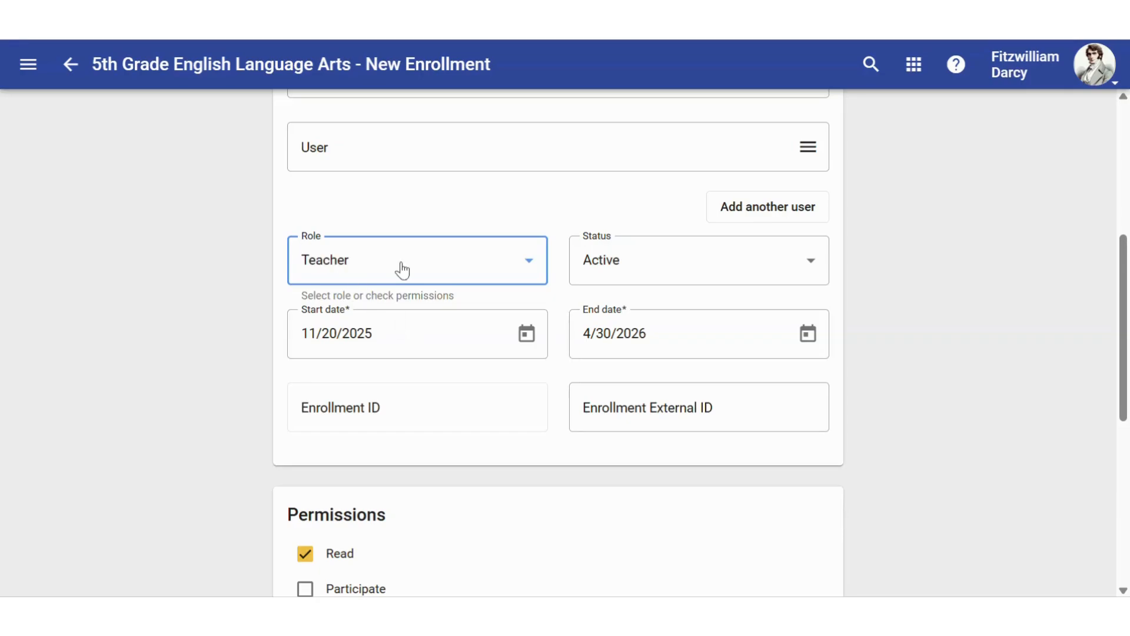
click(530, 263)
click(404, 406)
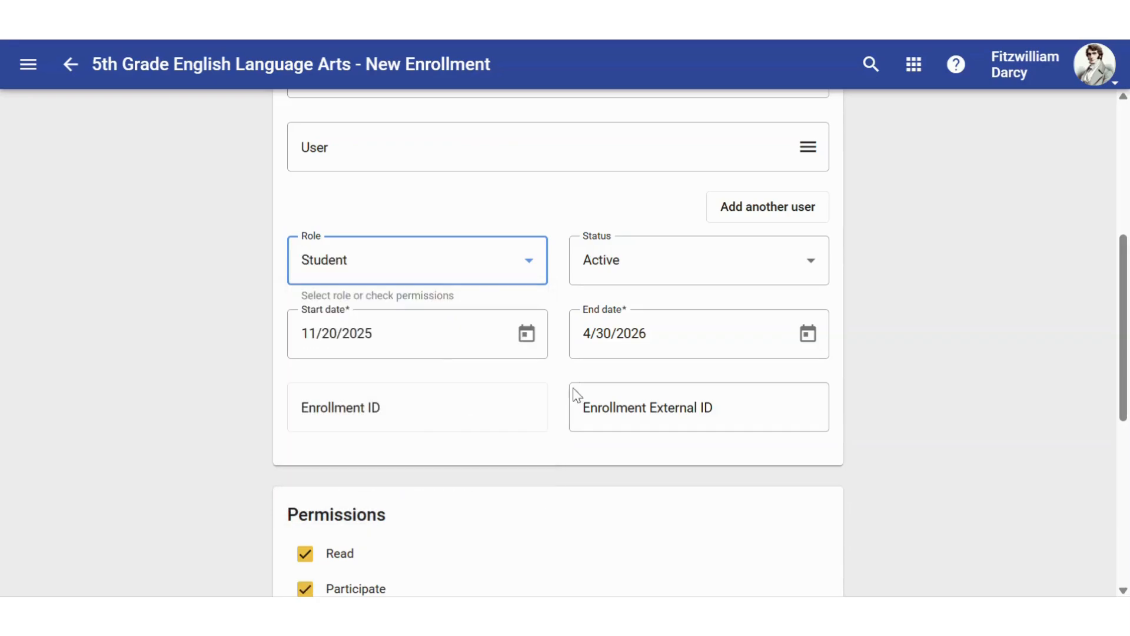
scroll(911, 437, down, 4)
scroll(908, 431, down, 1)
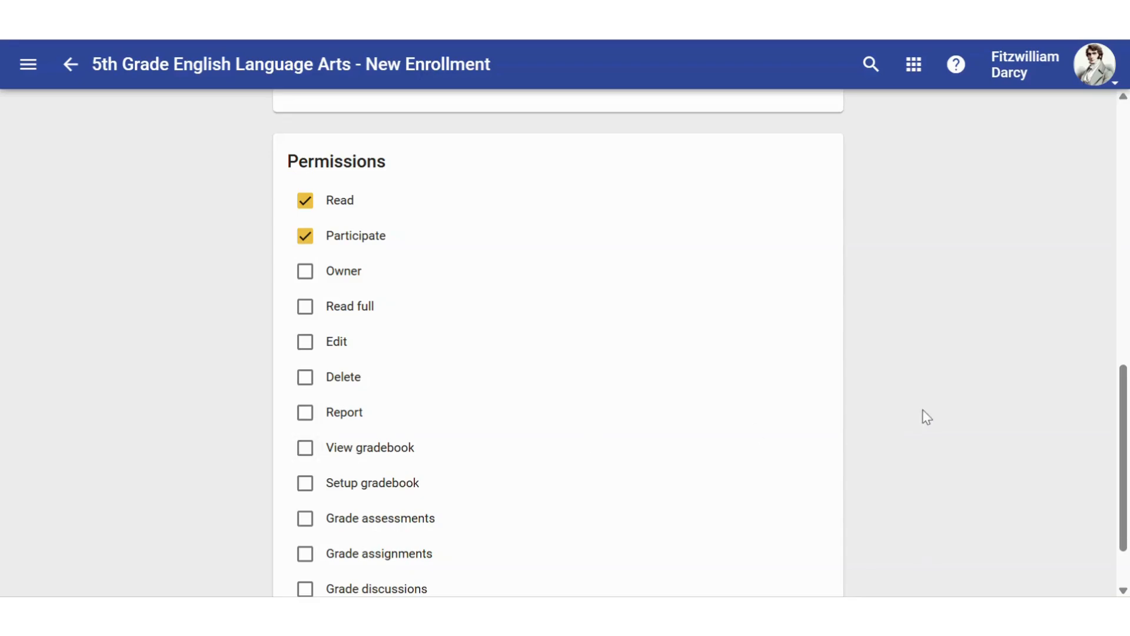
scroll(919, 400, up, 6)
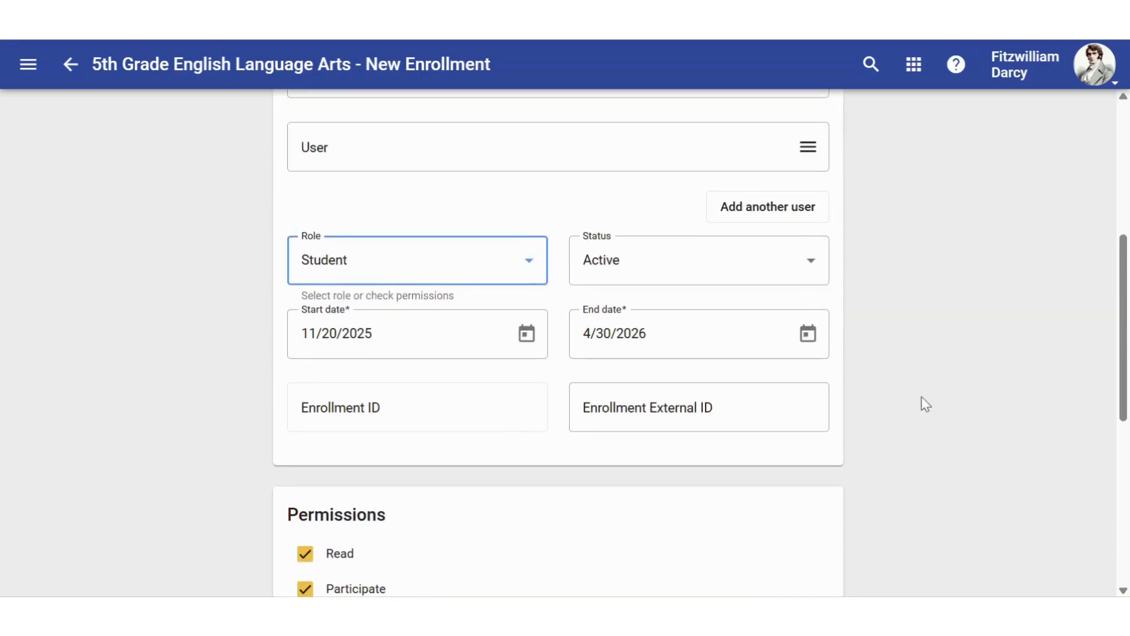
Set the enrollment's start date to 11/28/2025.
scroll(922, 403, up, 2)
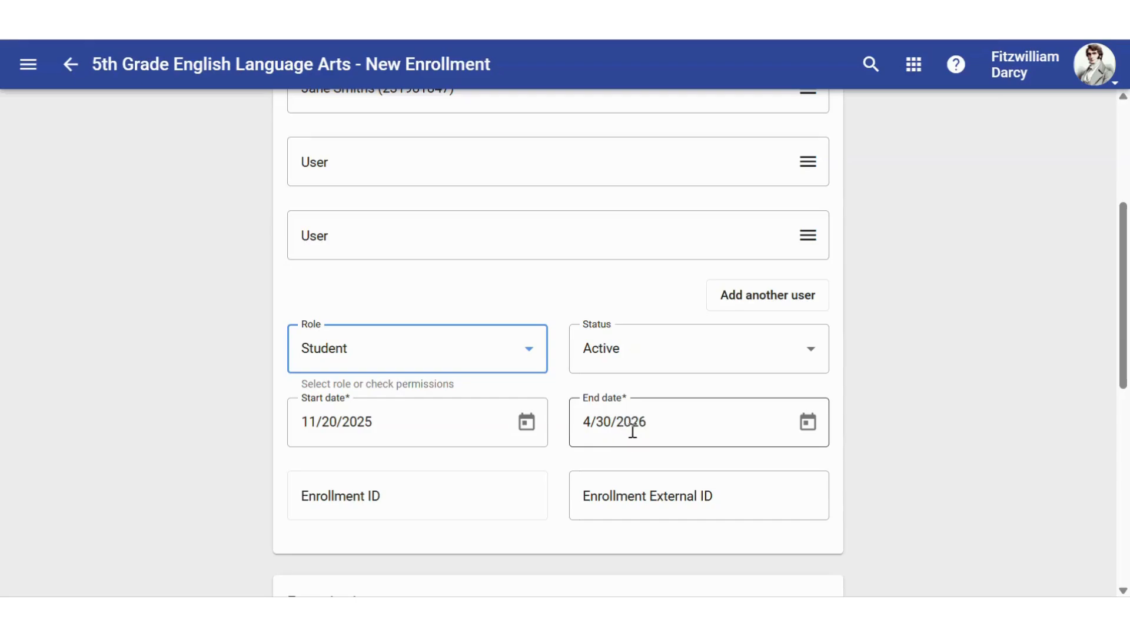
click(527, 421)
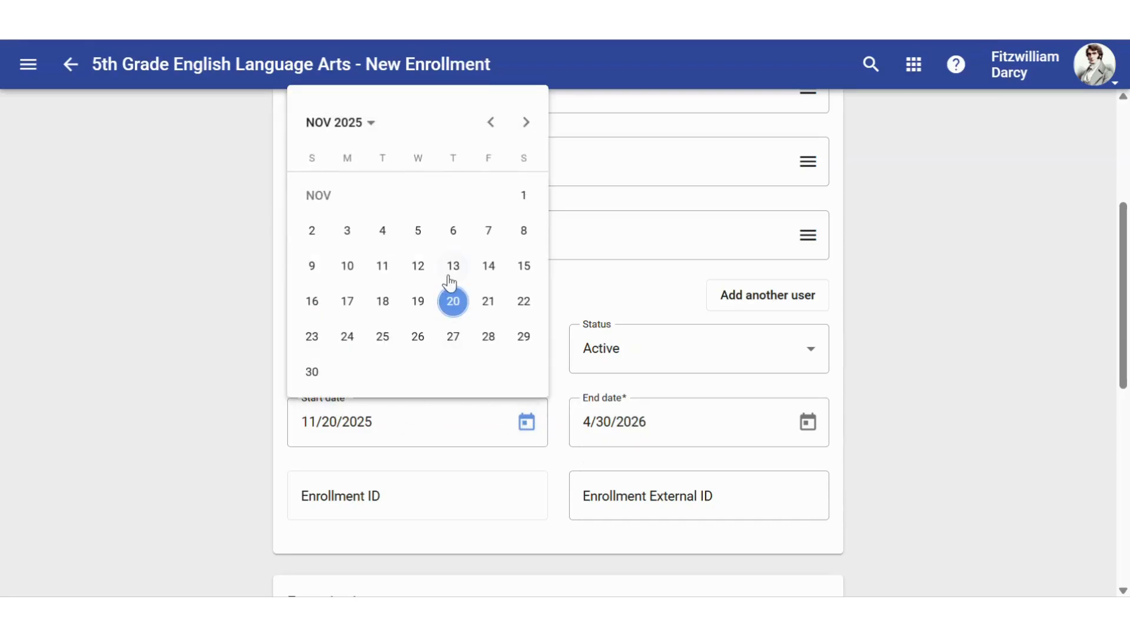
click(493, 343)
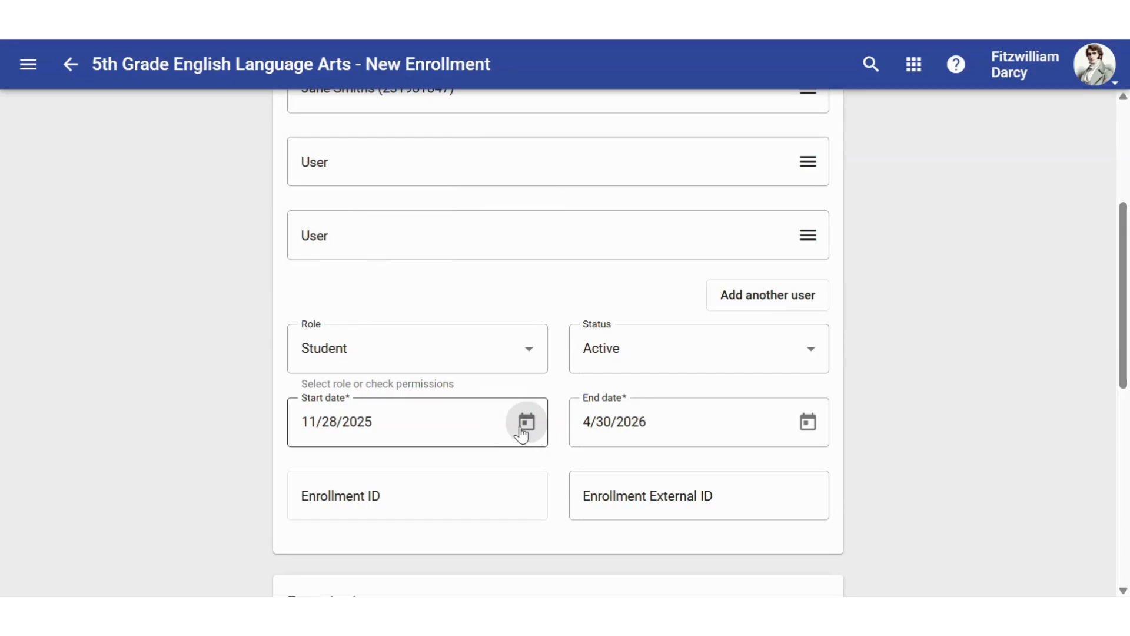
Re-enter the enrollment's end date as 4/30/2026.
drag(646, 423, 580, 422)
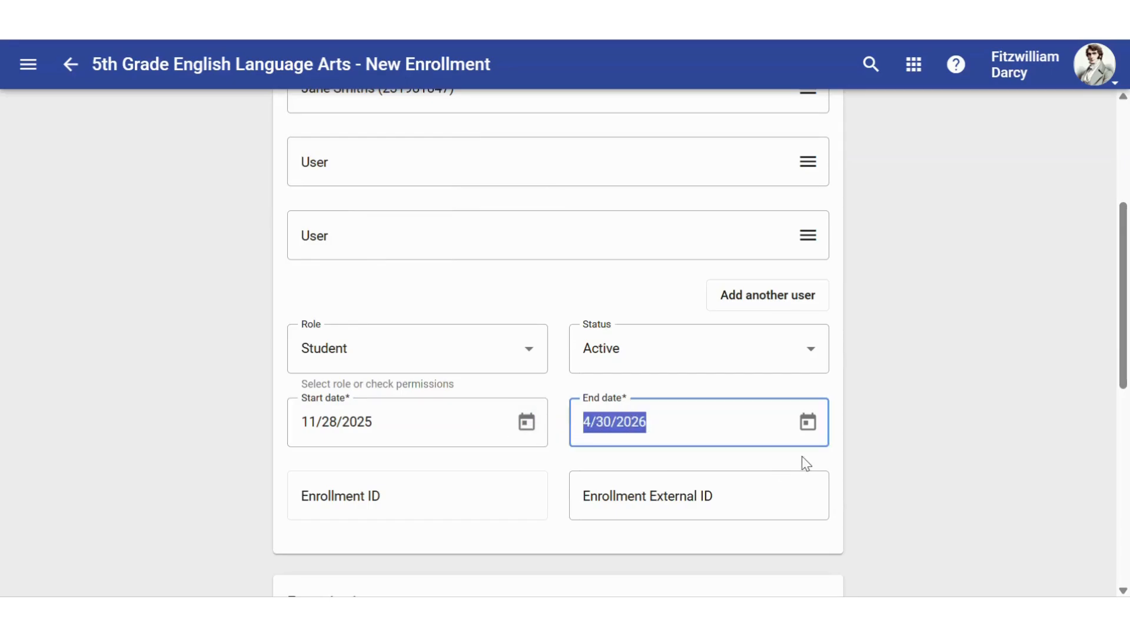
text(4/30/206)
key(BackSpace)
text(26)
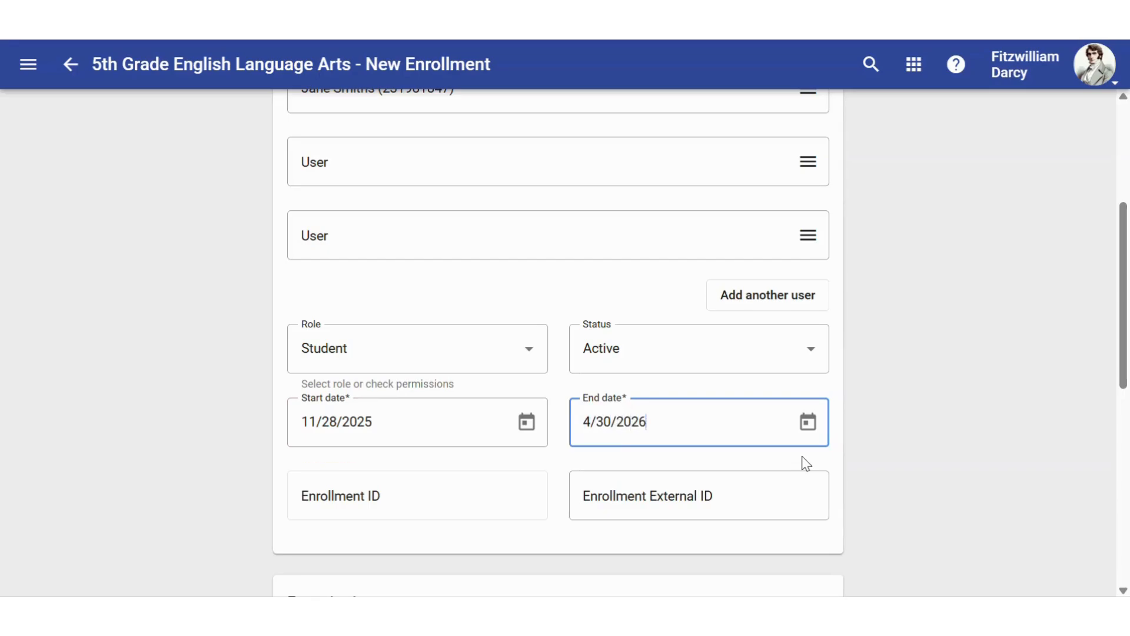
Set the enrollment's end date to 5/28/2026 and create the enrollment.
click(814, 423)
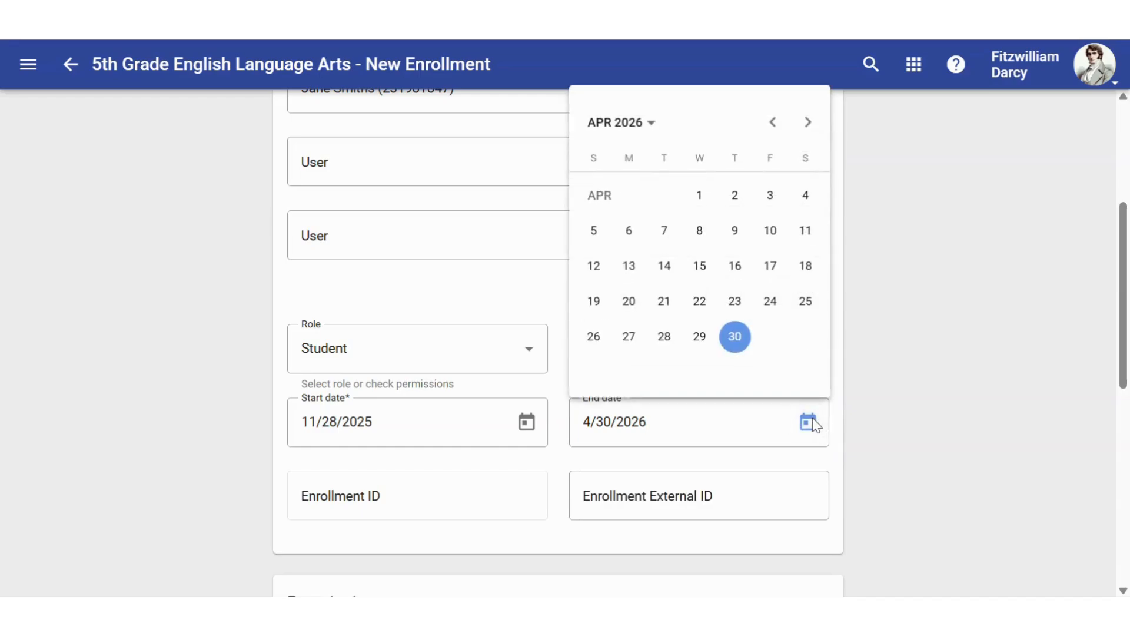
click(807, 122)
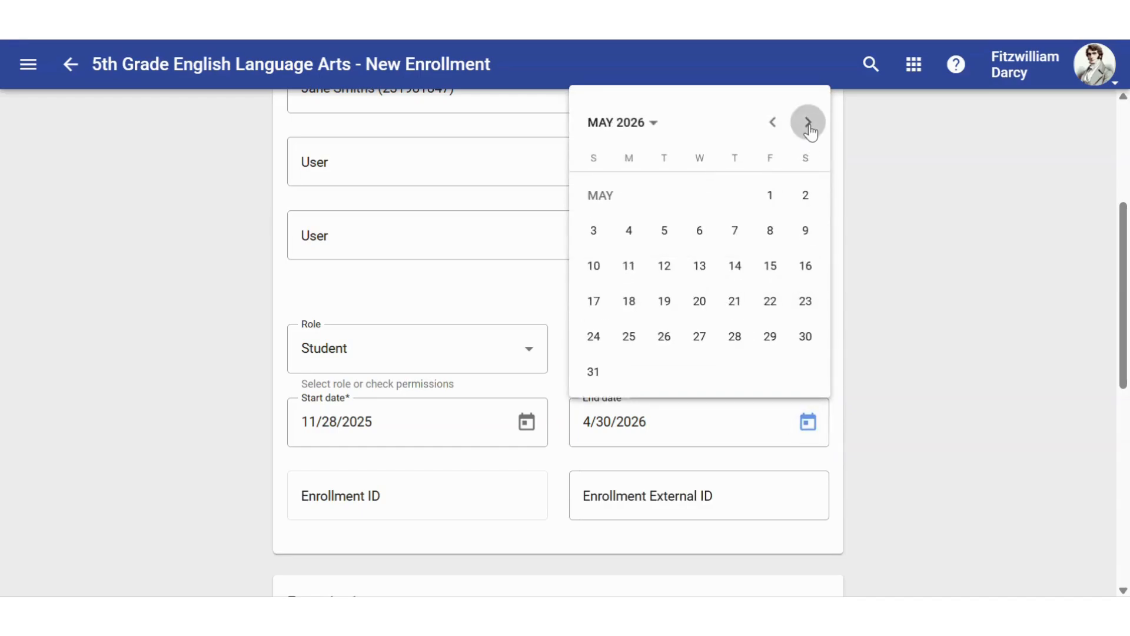
click(737, 337)
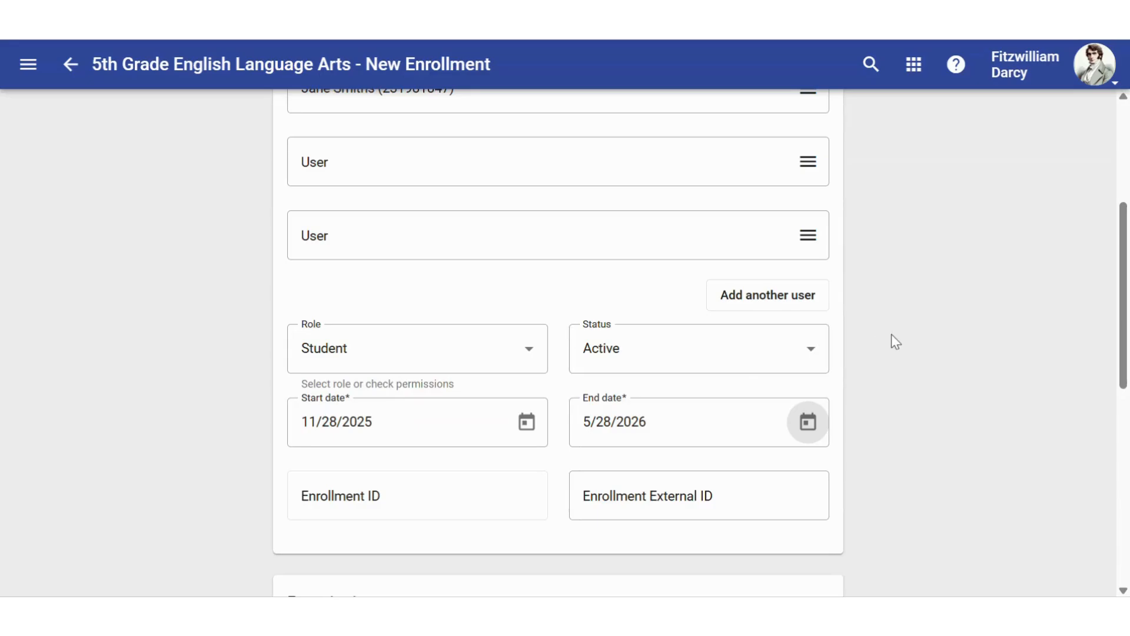
scroll(892, 335, up, 5)
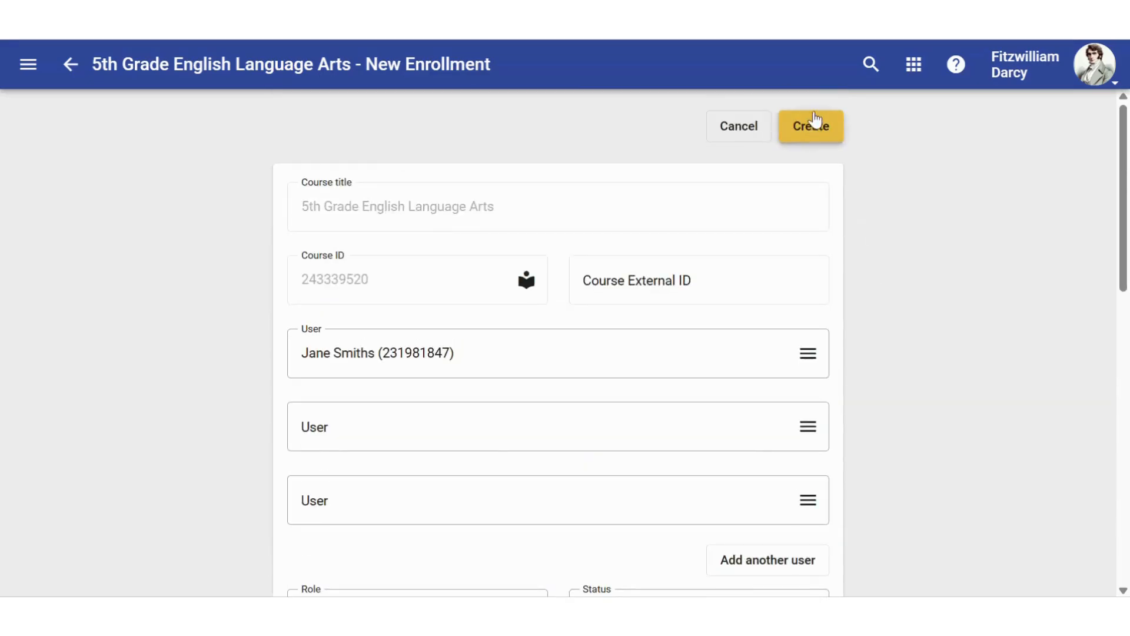
click(829, 125)
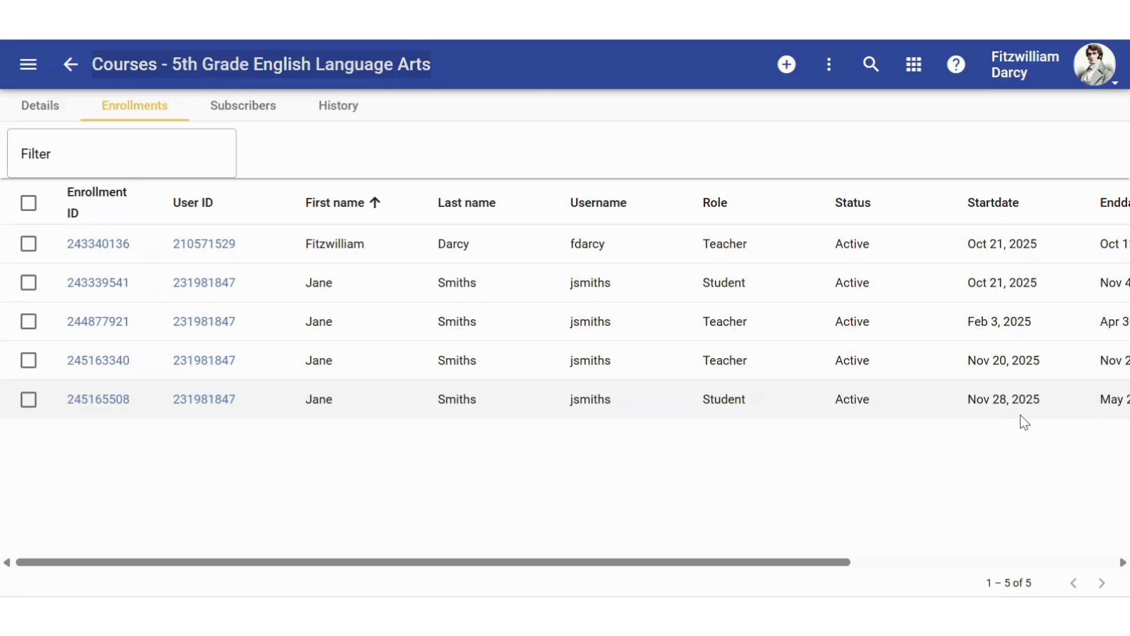
Open the student enrollment starting Nov 28, 2025, review its role, dates and permissions, and return to the course's enrollment list.
click(99, 400)
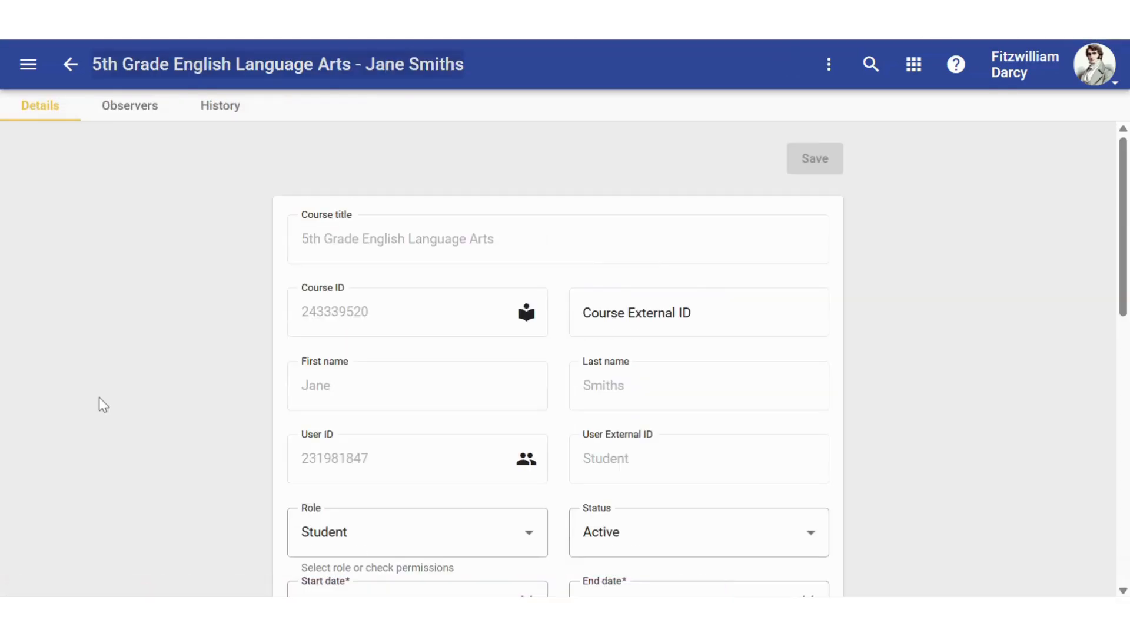
scroll(1007, 415, down, 5)
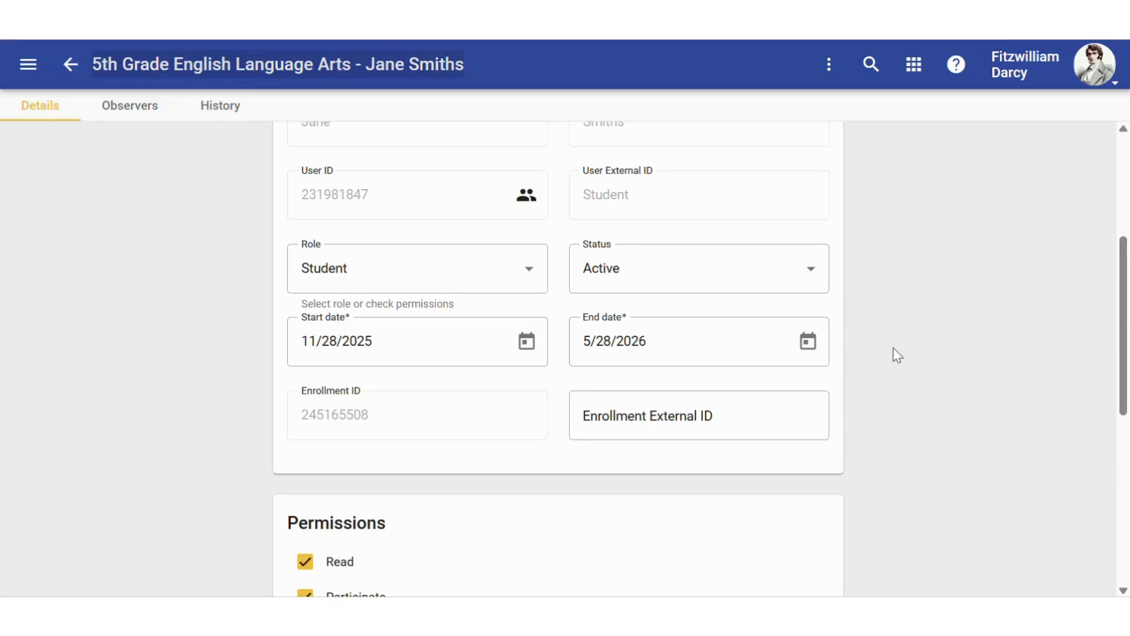
scroll(893, 347, up, 5)
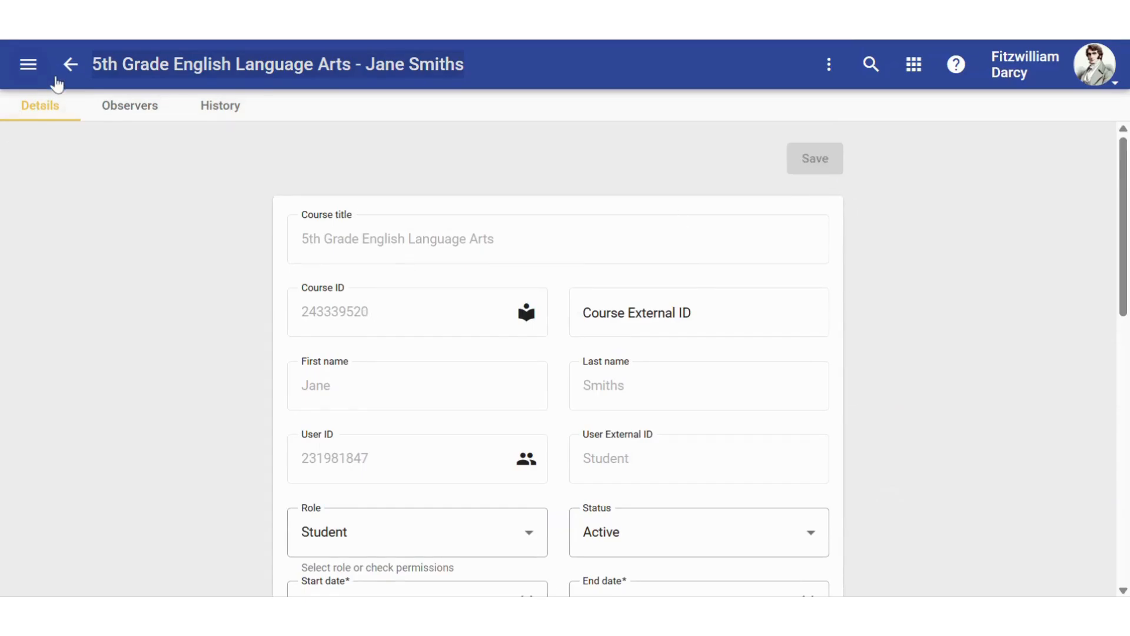
click(71, 65)
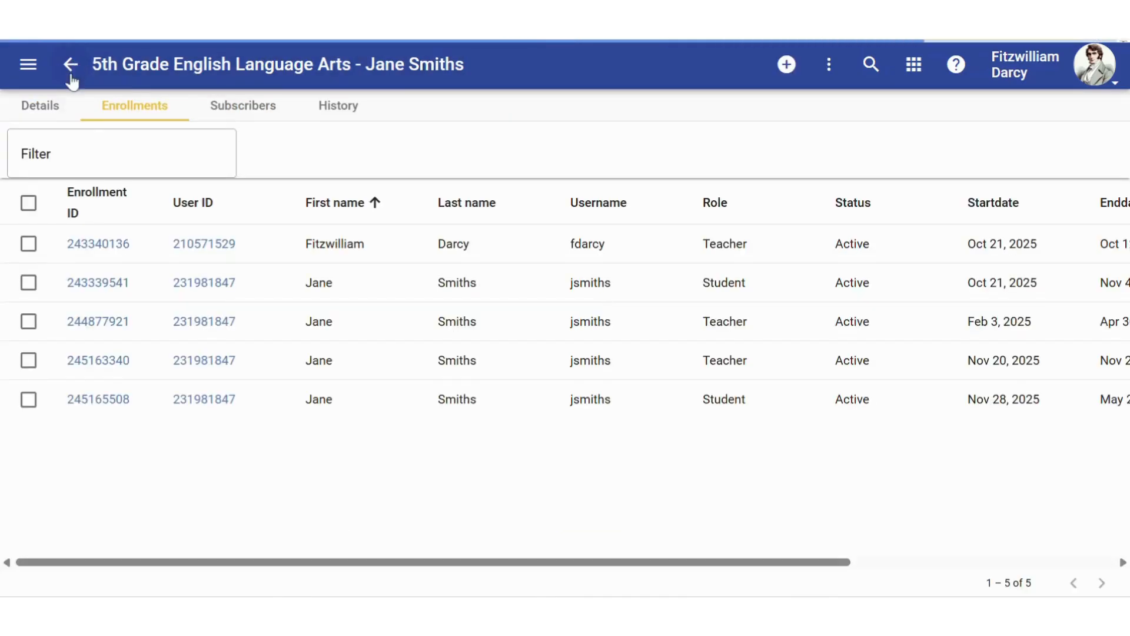